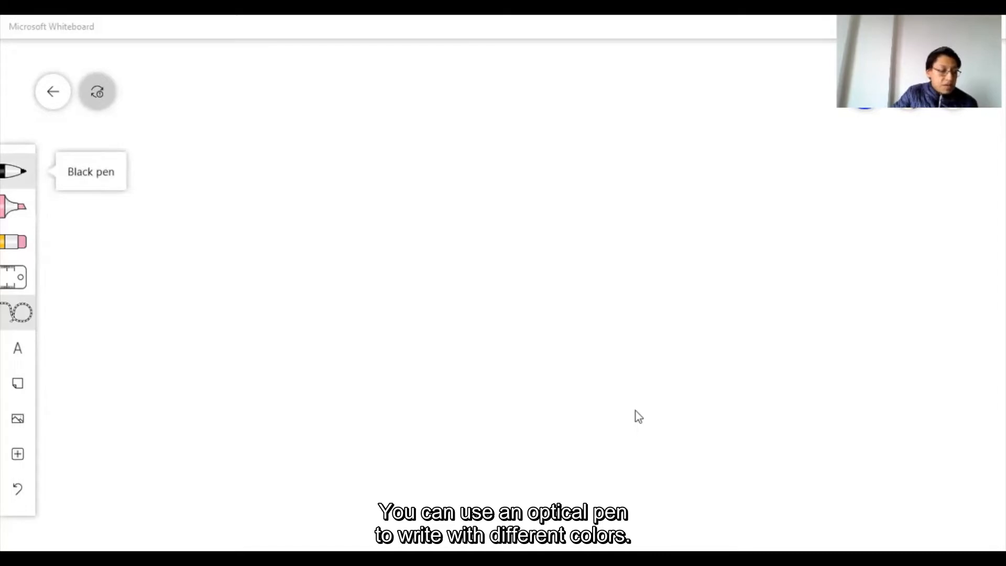
# Step: Write "hello" in orange ink in the upper part of the blank board
pyautogui.click(17, 171)
pyautogui.click(17, 171)
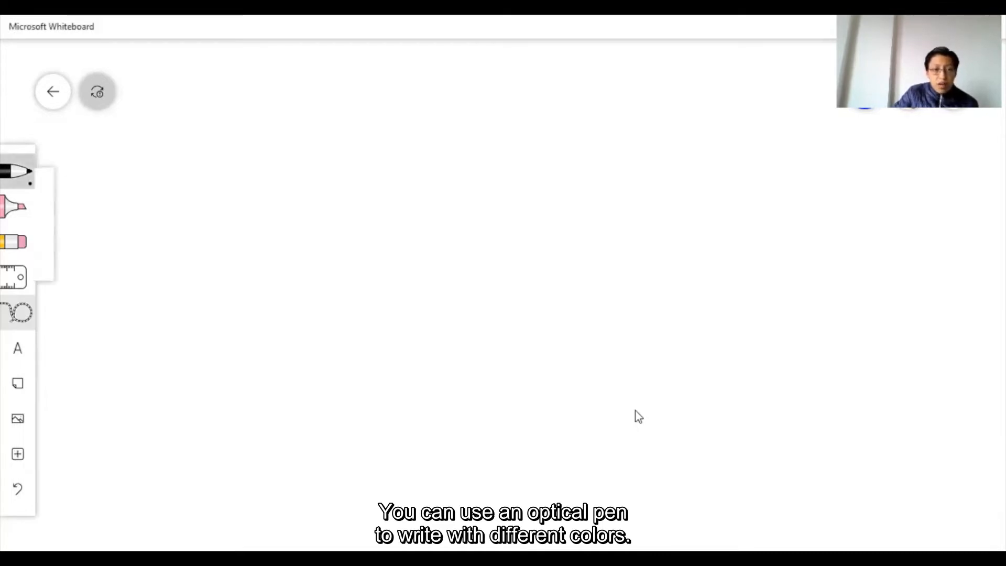
pyautogui.click(158, 171)
pyautogui.moveTo(351, 191)
pyautogui.mouseDown()
pyautogui.moveTo(359, 225)
pyautogui.moveTo(387, 224)
pyautogui.mouseUp()
pyautogui.moveTo(411, 187)
pyautogui.mouseDown()
pyautogui.moveTo(403, 223)
pyautogui.moveTo(413, 212)
pyautogui.mouseUp()
# Step: Write a second "hello" in red ink to the right of the orange one
pyautogui.click(17, 171)
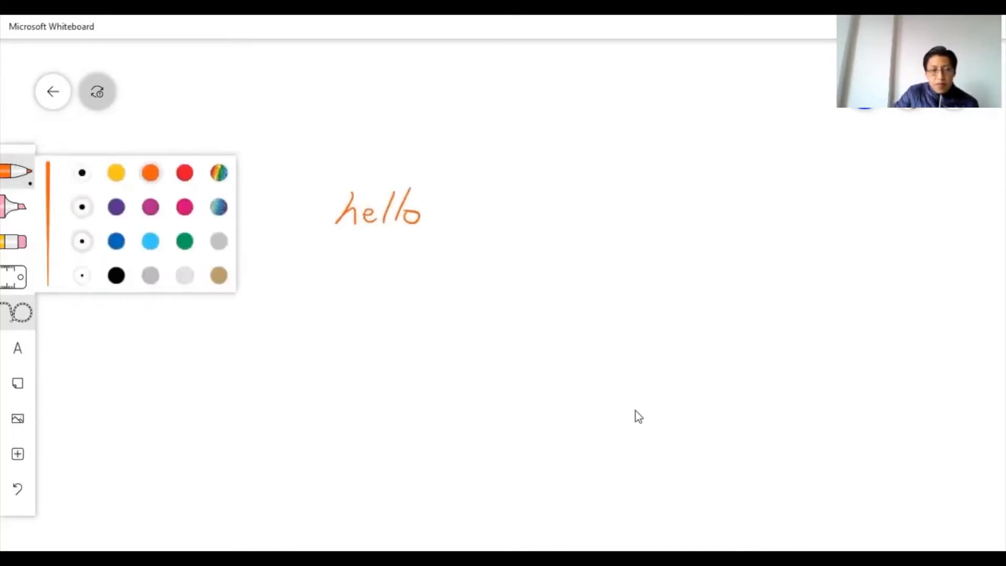
pyautogui.click(194, 171)
pyautogui.moveTo(568, 192)
pyautogui.mouseDown()
pyautogui.moveTo(575, 224)
pyautogui.moveTo(599, 224)
pyautogui.mouseUp()
pyautogui.moveTo(627, 190)
pyautogui.mouseDown()
pyautogui.moveTo(619, 220)
pyautogui.moveTo(633, 211)
pyautogui.mouseUp()
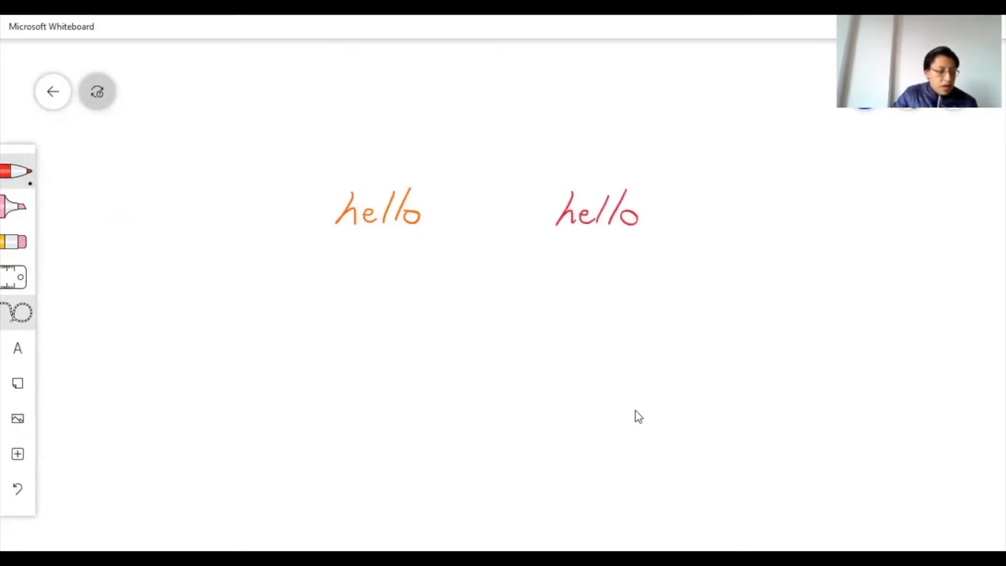
# Step: Highlight the orange "hello" in pink and erase the word together with its highlight
pyautogui.click(14, 207)
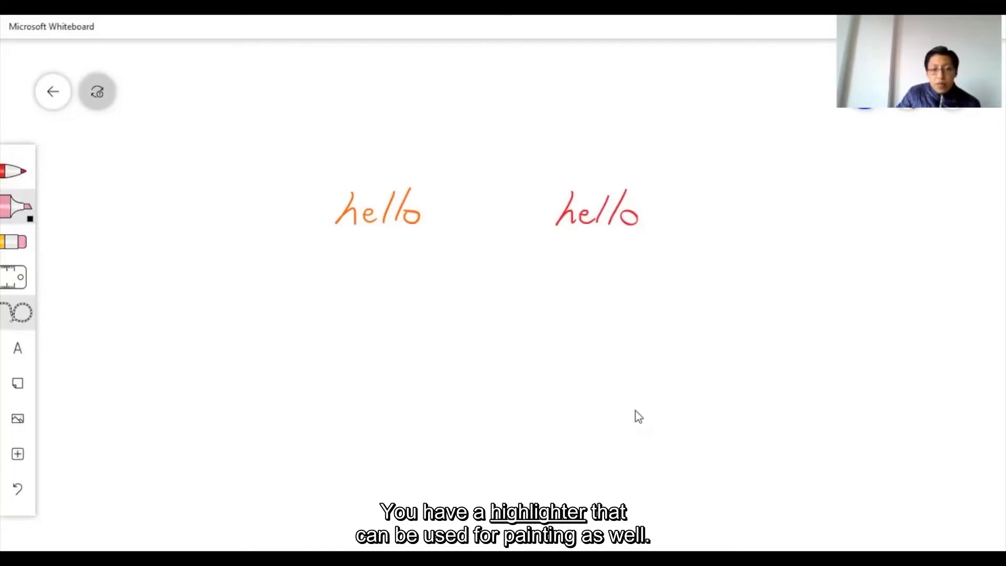
pyautogui.moveTo(338, 228)
pyautogui.mouseDown()
pyautogui.moveTo(420, 225)
pyautogui.moveTo(344, 210)
pyautogui.moveTo(411, 200)
pyautogui.moveTo(353, 197)
pyautogui.moveTo(366, 190)
pyautogui.moveTo(347, 195)
pyautogui.moveTo(412, 194)
pyautogui.mouseUp()
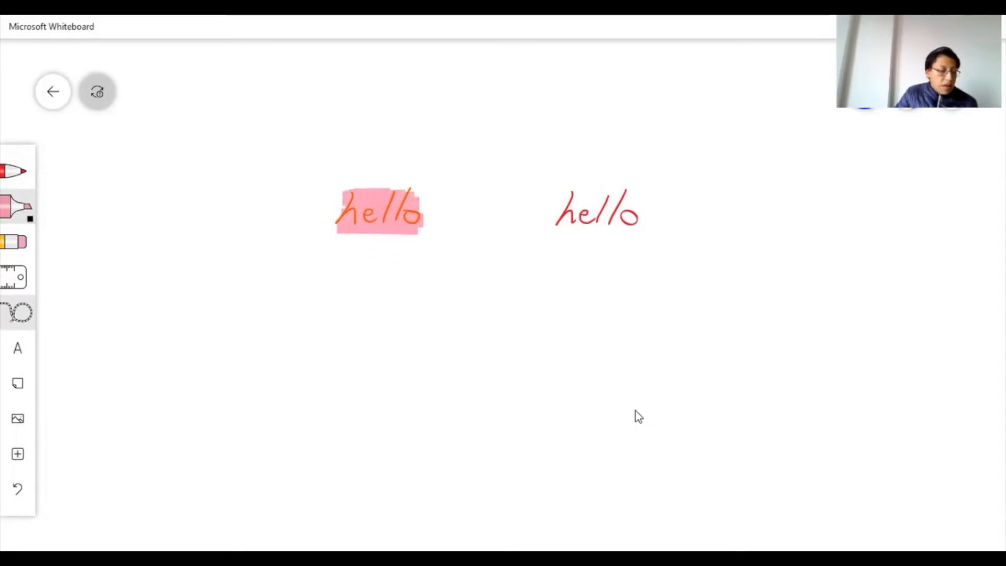
pyautogui.click(15, 242)
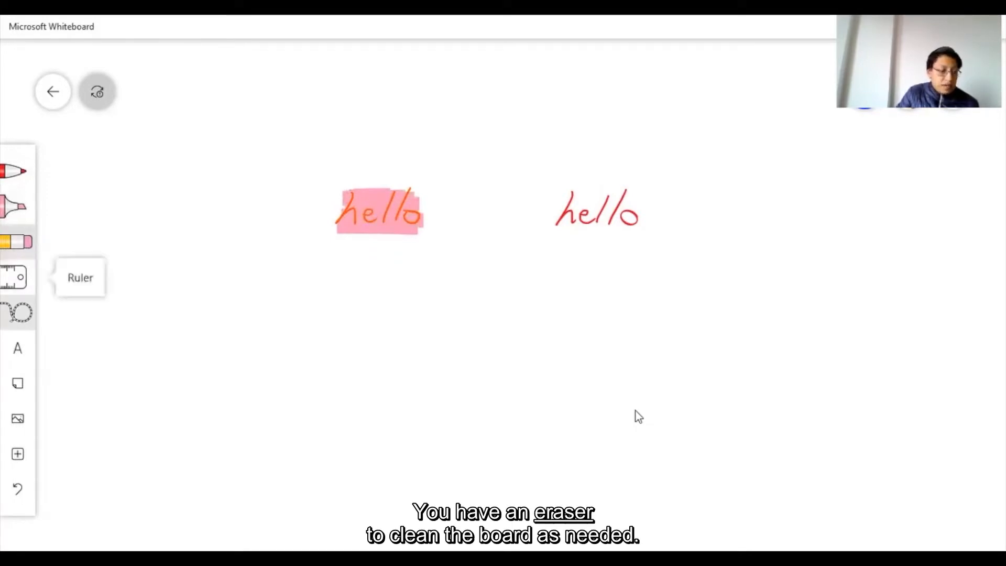
pyautogui.moveTo(341, 220)
pyautogui.mouseDown()
pyautogui.moveTo(377, 209)
pyautogui.moveTo(319, 202)
pyautogui.moveTo(404, 222)
pyautogui.mouseUp()
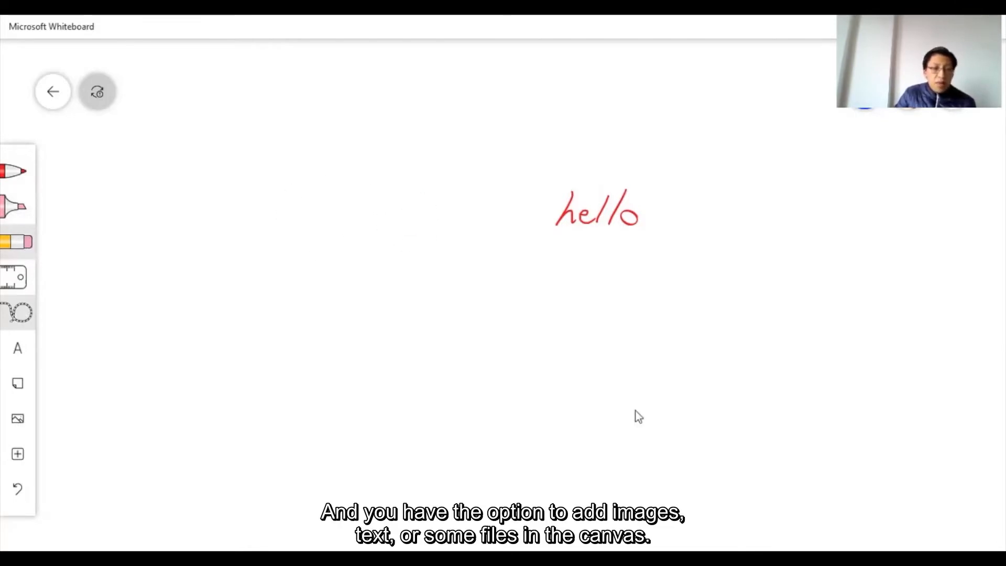
# Step: Look over the options for inserting images, text, documents and other content on the board
pyautogui.click(17, 419)
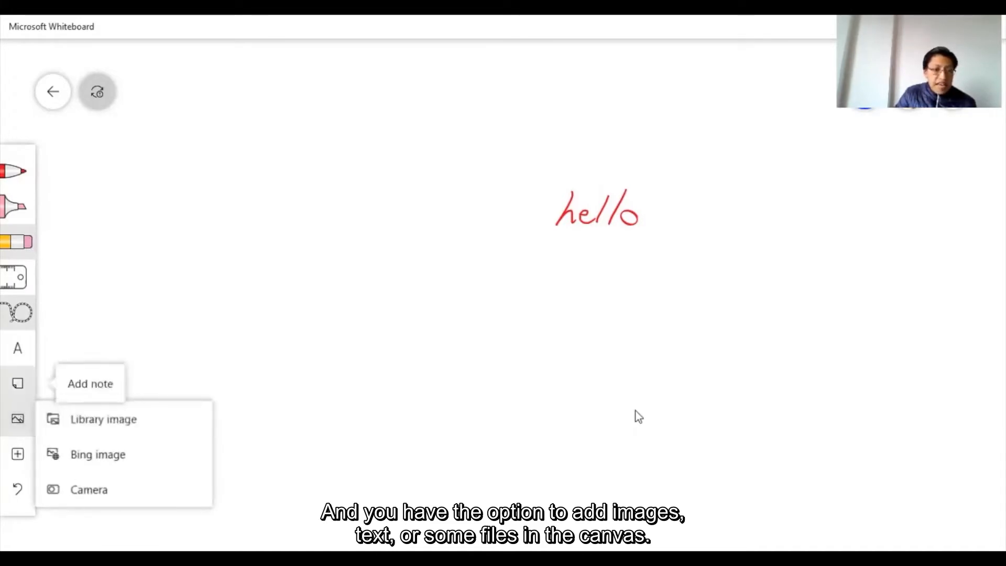
pyautogui.click(18, 348)
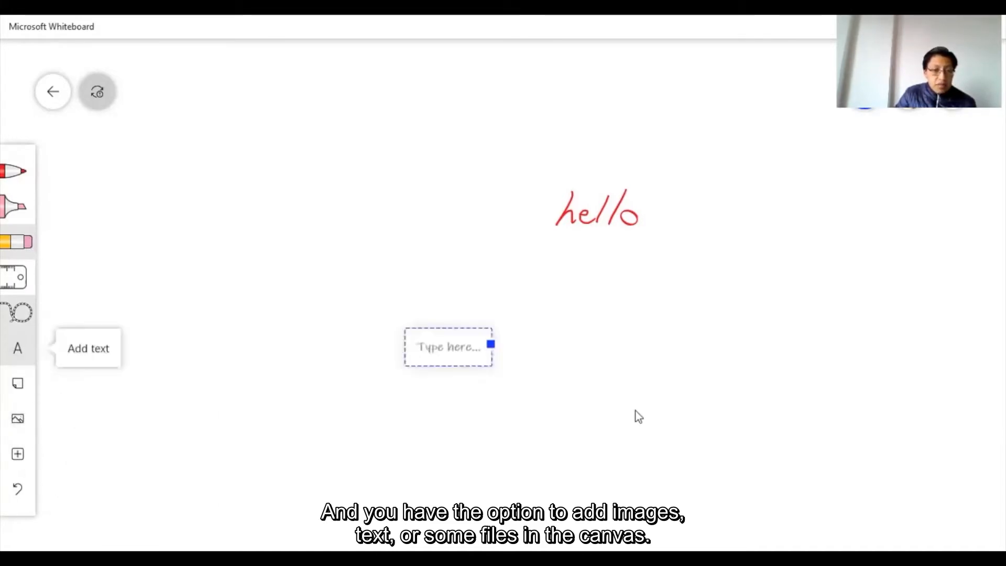
pyautogui.click(18, 454)
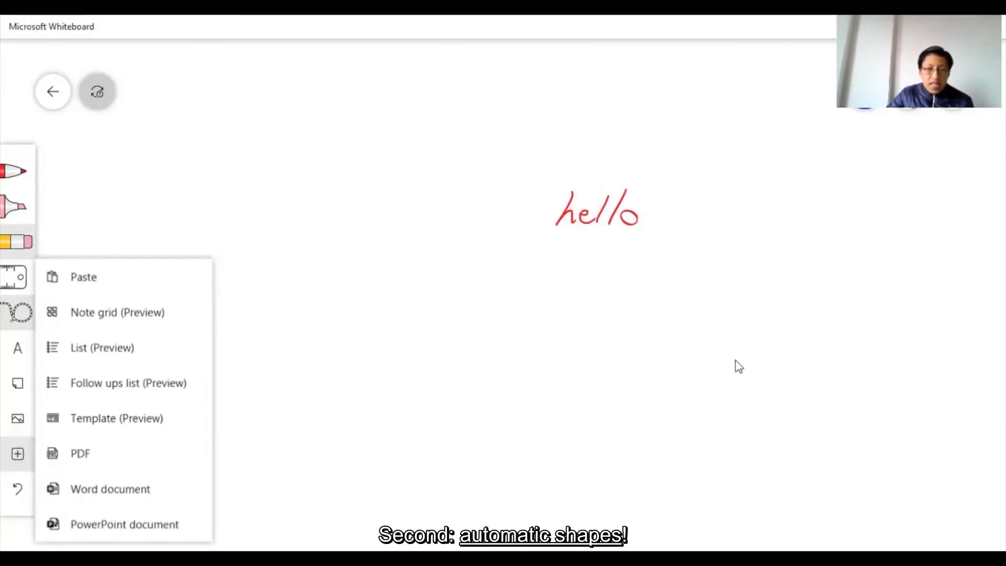
pyautogui.moveTo(674, 341); pyautogui.dragTo(608, 337)
pyautogui.moveTo(622, 298); pyautogui.dragTo(643, 135)
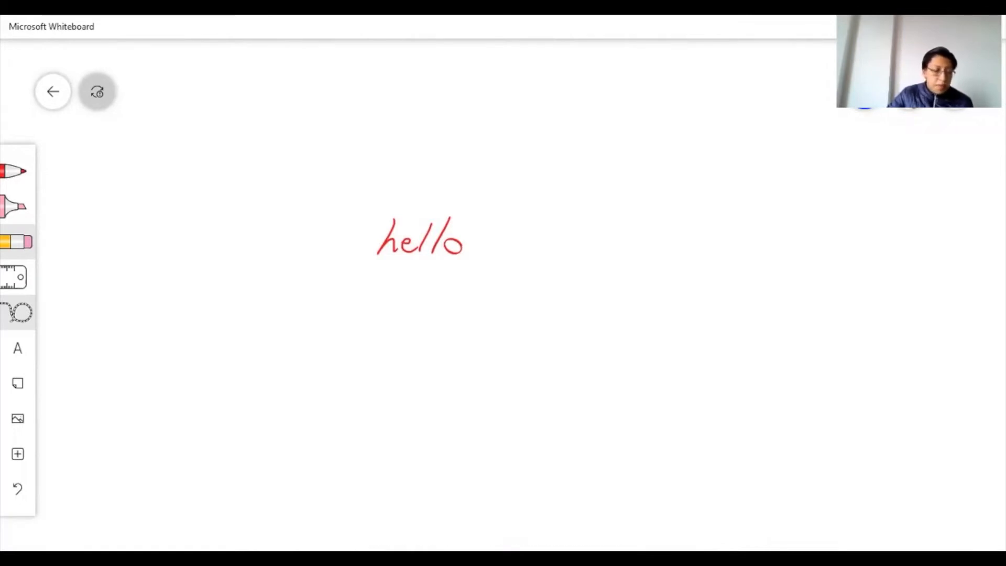
# Step: Check the Ink to shape setting and draw a circle, a rectangle and a triangle in black in a row below the red "hello"
pyautogui.click(954, 93)
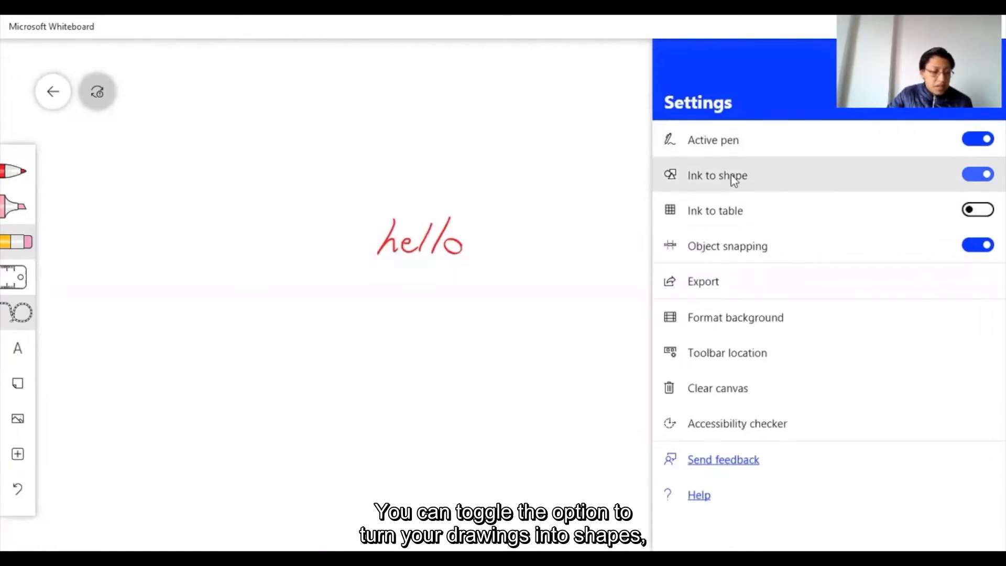
pyautogui.moveTo(557, 321); pyautogui.dragTo(585, 257)
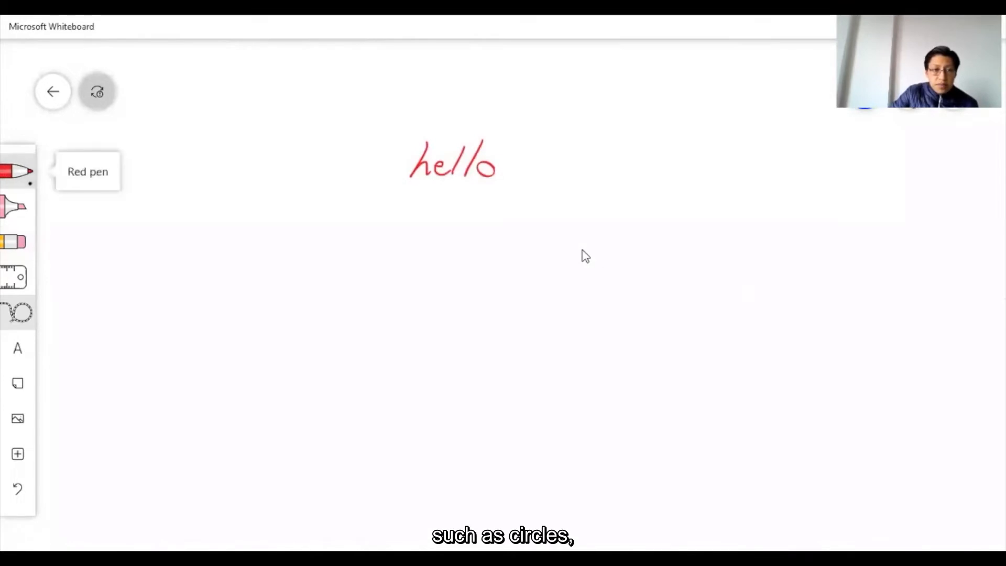
pyautogui.click(17, 171)
pyautogui.click(123, 277)
pyautogui.moveTo(321, 230)
pyautogui.mouseDown()
pyautogui.moveTo(299, 242)
pyautogui.moveTo(322, 229)
pyautogui.mouseUp()
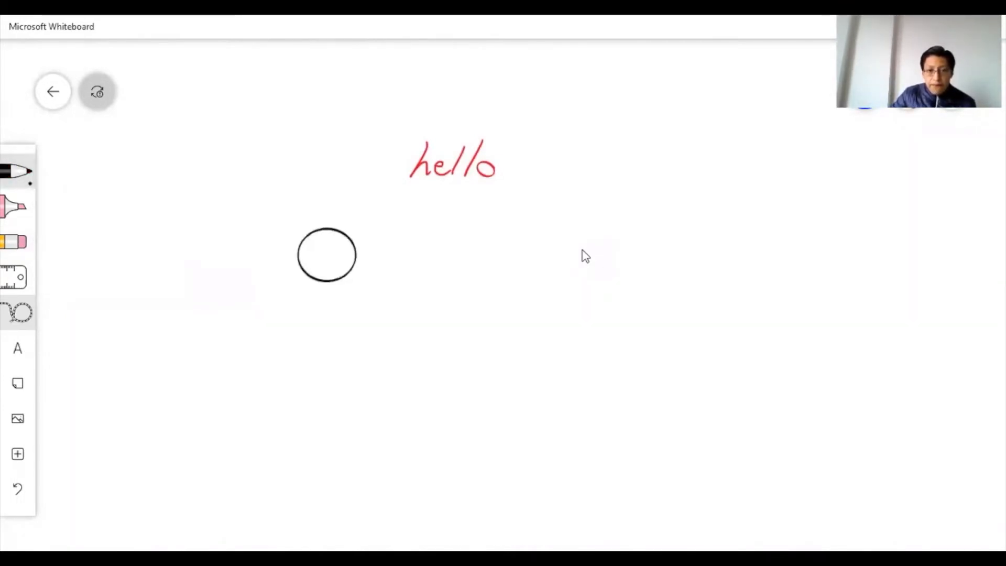
pyautogui.moveTo(415, 235)
pyautogui.mouseDown()
pyautogui.moveTo(414, 254)
pyautogui.moveTo(481, 275)
pyautogui.moveTo(454, 236)
pyautogui.moveTo(415, 235)
pyautogui.mouseUp()
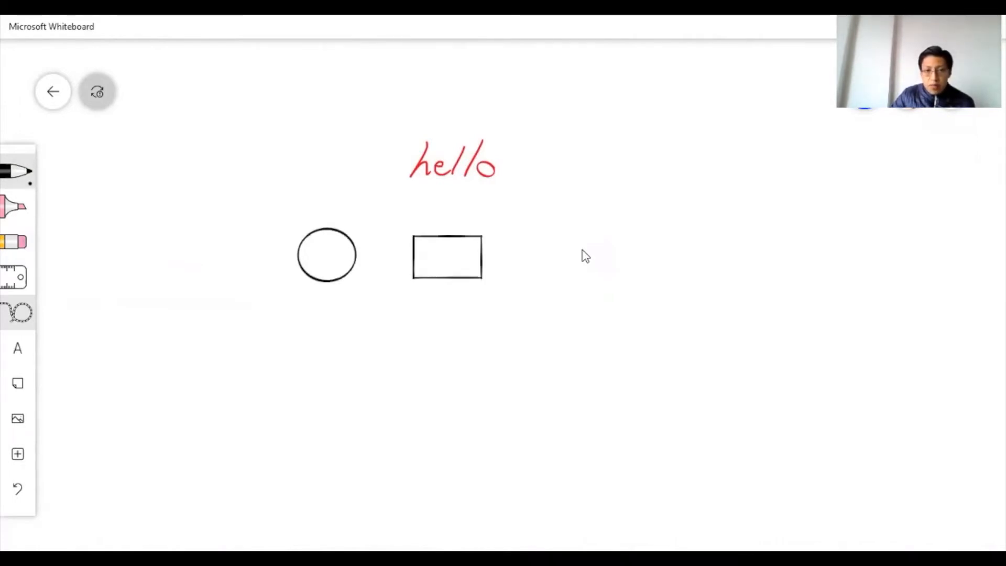
pyautogui.moveTo(563, 231)
pyautogui.mouseDown()
pyautogui.moveTo(522, 275)
pyautogui.moveTo(602, 274)
pyautogui.moveTo(564, 232)
pyautogui.mouseUp()
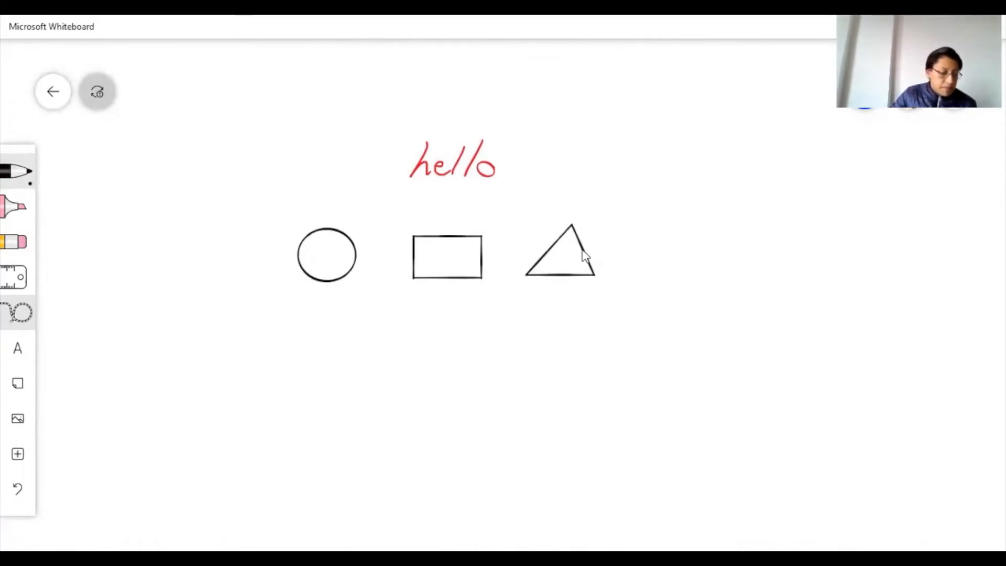
# Step: Draw a straight black line below the three shapes along the ruler rotated to 10°, and put the ruler away
pyautogui.click(16, 277)
pyautogui.moveTo(593, 281); pyautogui.dragTo(615, 420)
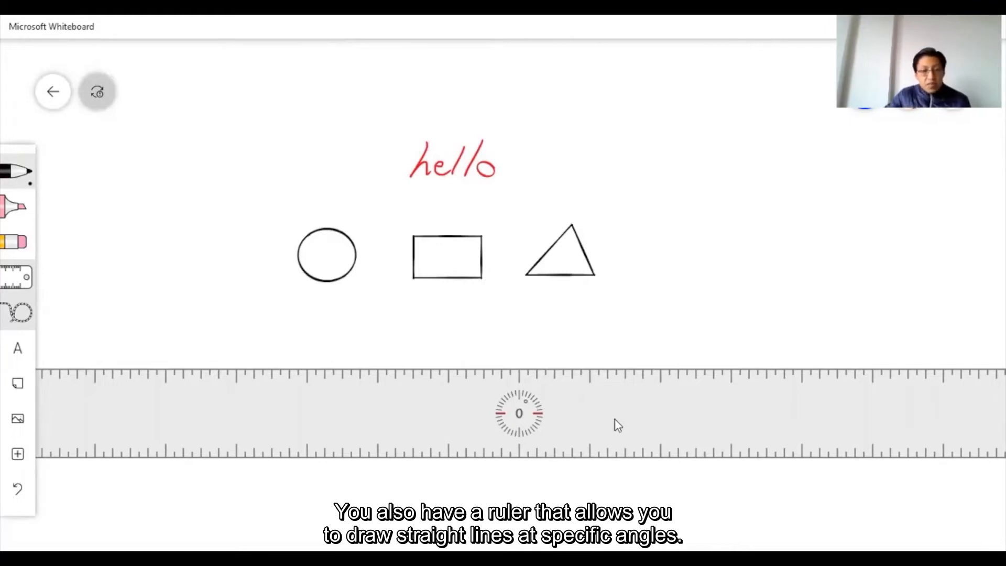
pyautogui.scroll(-4, 577, 417)
pyautogui.scroll(-6, 574, 420)
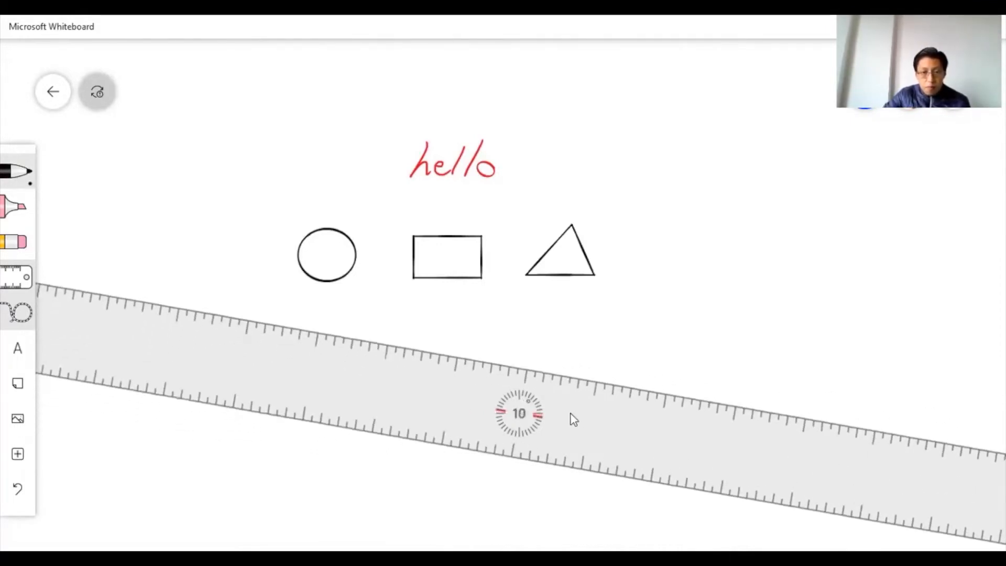
pyautogui.moveTo(255, 320); pyautogui.dragTo(671, 393)
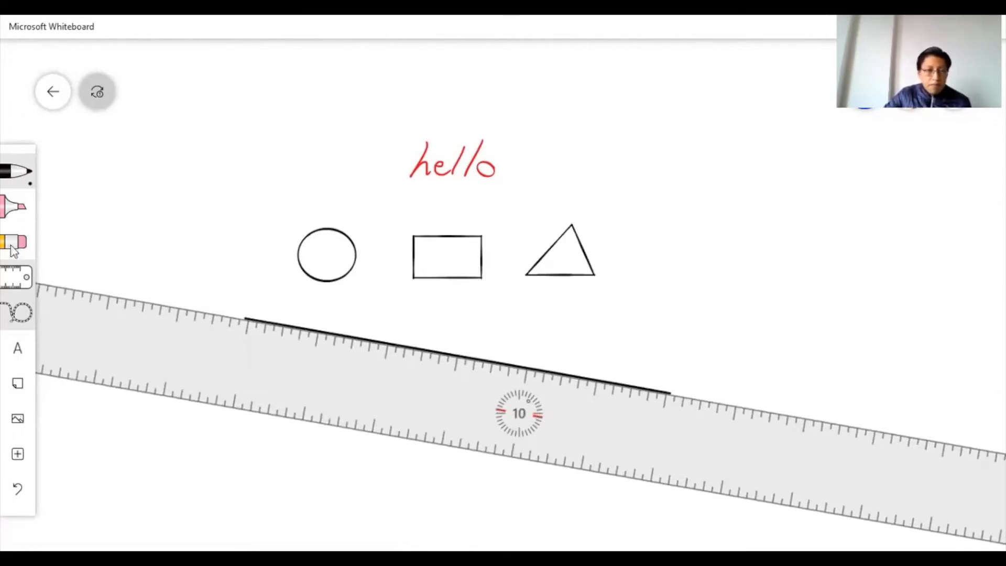
pyautogui.click(15, 276)
# Step: Handwrite "hello friends" with the black pen in the empty area below the slanted line
pyautogui.moveTo(385, 474); pyautogui.dragTo(348, 479)
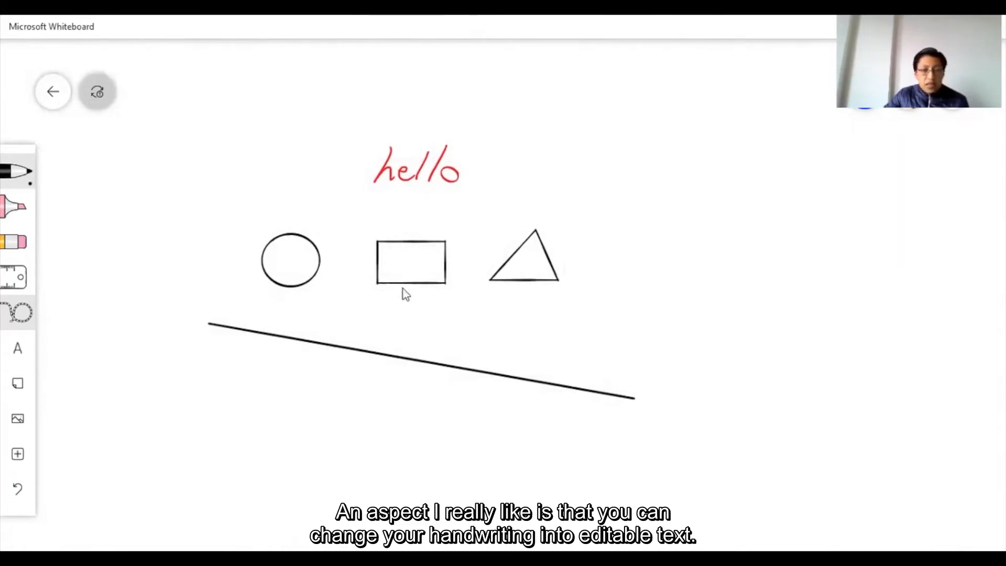
pyautogui.scroll(5, 445, 185)
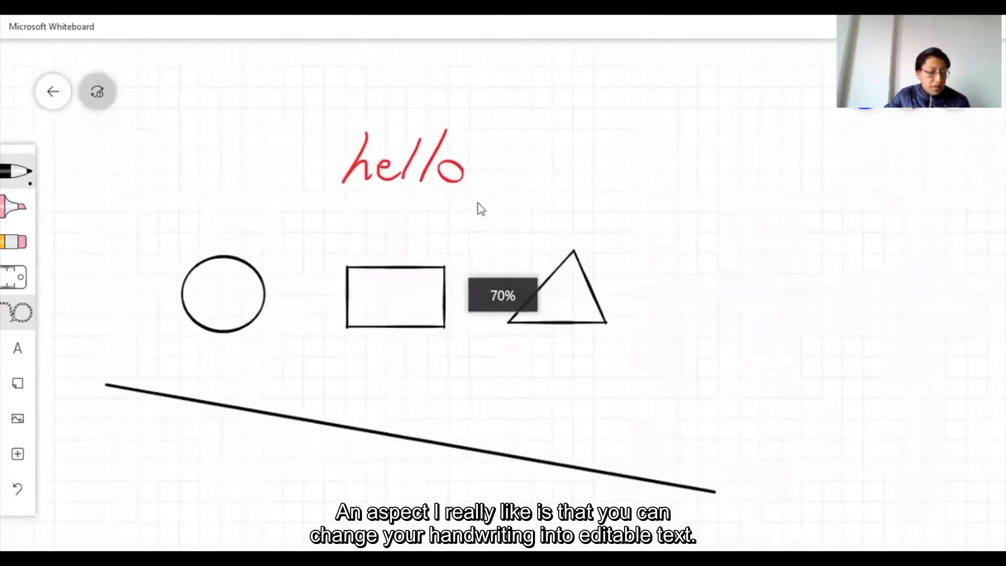
pyautogui.moveTo(511, 211); pyautogui.dragTo(530, 240)
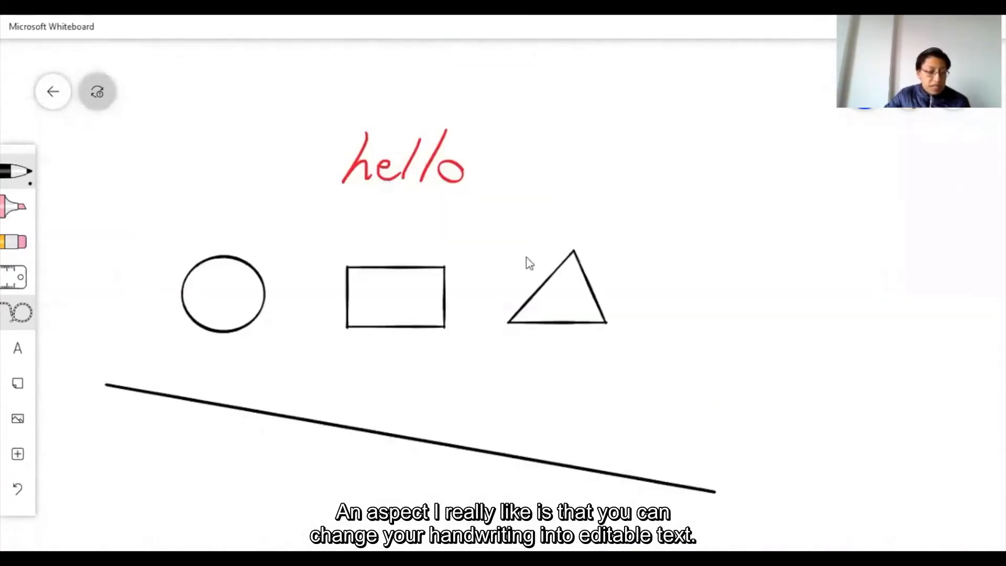
pyautogui.moveTo(507, 356); pyautogui.dragTo(566, 142)
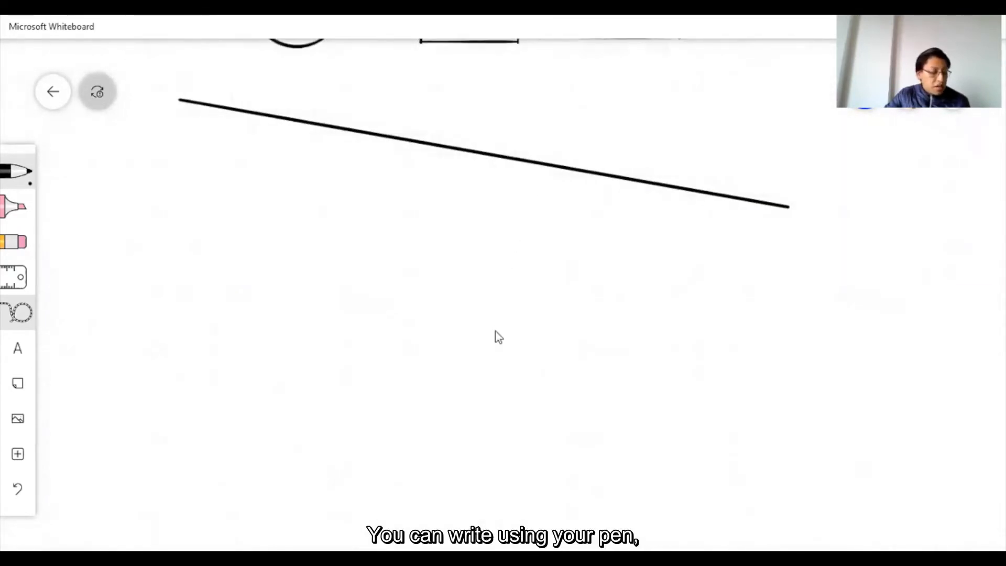
pyautogui.moveTo(484, 354); pyautogui.dragTo(496, 251)
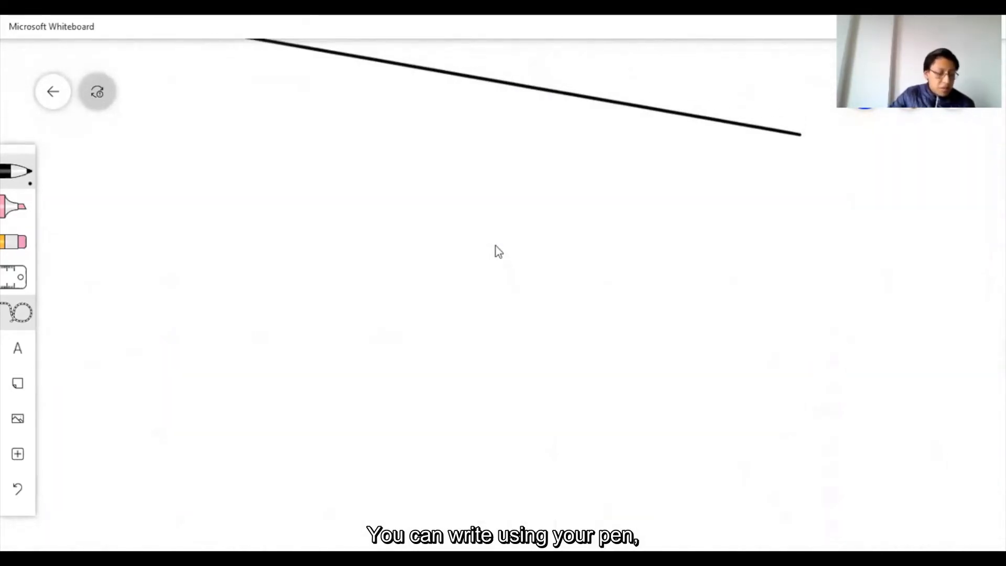
pyautogui.moveTo(317, 264)
pyautogui.mouseDown()
pyautogui.moveTo(292, 306)
pyautogui.moveTo(314, 303)
pyautogui.mouseUp()
pyautogui.moveTo(323, 290); pyautogui.dragTo(338, 302)
pyautogui.moveTo(350, 264)
pyautogui.mouseDown()
pyautogui.moveTo(339, 304)
pyautogui.moveTo(354, 304)
pyautogui.mouseUp()
pyautogui.moveTo(375, 287)
pyautogui.mouseDown()
pyautogui.moveTo(367, 303)
pyautogui.moveTo(384, 294)
pyautogui.mouseUp()
pyautogui.moveTo(505, 262); pyautogui.dragTo(450, 328)
pyautogui.moveTo(461, 297); pyautogui.dragTo(500, 297)
pyautogui.moveTo(507, 297)
pyautogui.mouseDown()
pyautogui.moveTo(503, 309)
pyautogui.moveTo(529, 297)
pyautogui.moveTo(548, 311)
pyautogui.mouseUp()
pyautogui.moveTo(548, 312)
pyautogui.mouseDown()
pyautogui.moveTo(587, 291)
pyautogui.moveTo(586, 313)
pyautogui.mouseUp()
pyautogui.moveTo(620, 293); pyautogui.dragTo(597, 316)
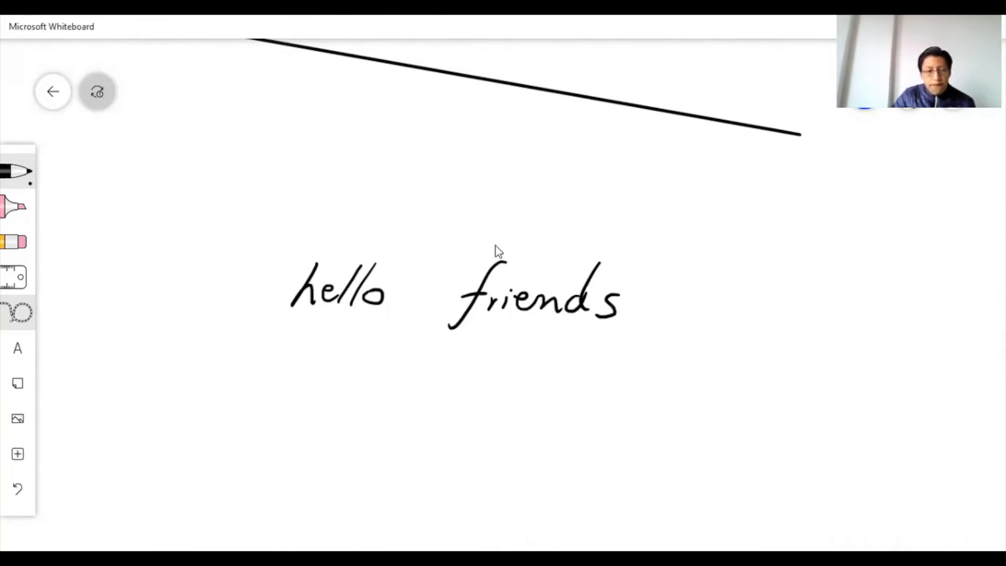
# Step: Select the handwritten "hello friends" with the lasso and convert it into neat lettering
pyautogui.click(17, 313)
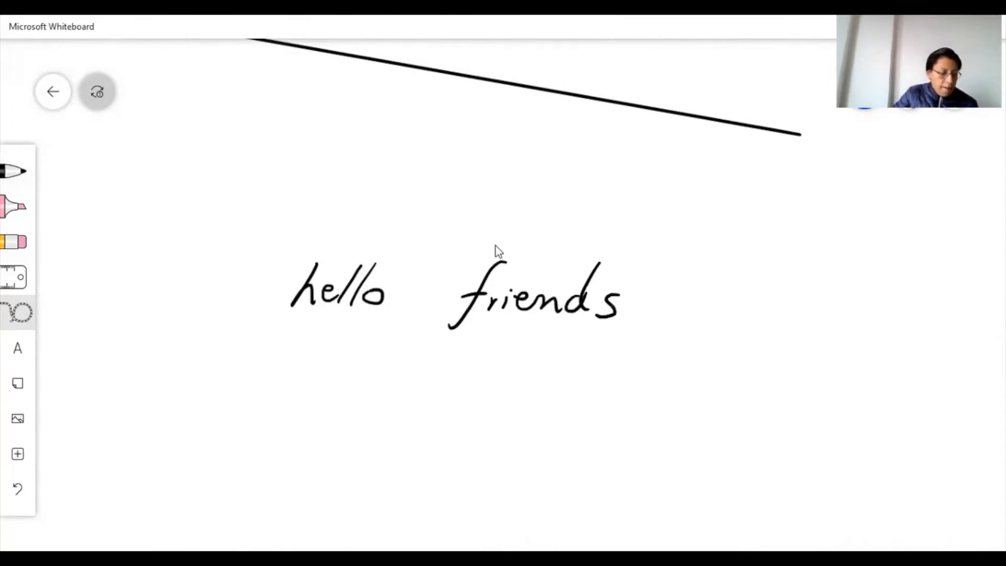
pyautogui.moveTo(322, 229)
pyautogui.mouseDown()
pyautogui.moveTo(719, 314)
pyautogui.moveTo(462, 215)
pyautogui.moveTo(323, 229)
pyautogui.mouseUp()
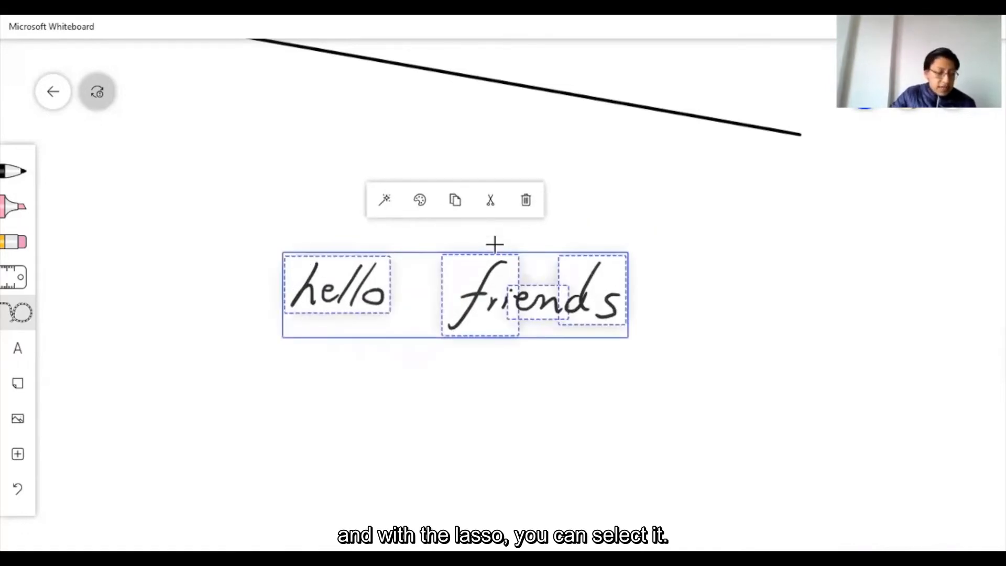
pyautogui.click(394, 208)
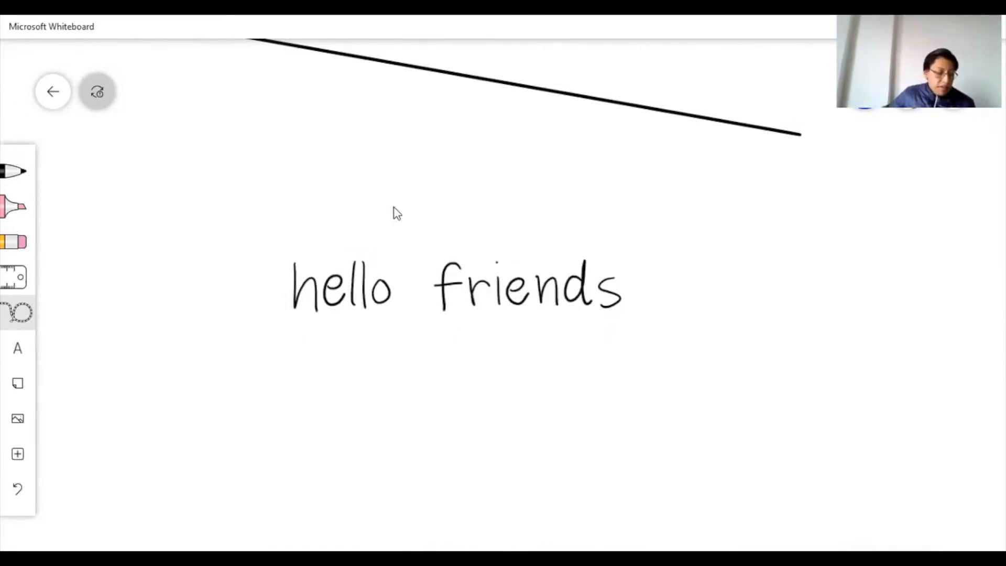
# Step: Insert the gorilla picture from the image library and place it below "hello friends"
pyautogui.scroll(-5, 401, 215)
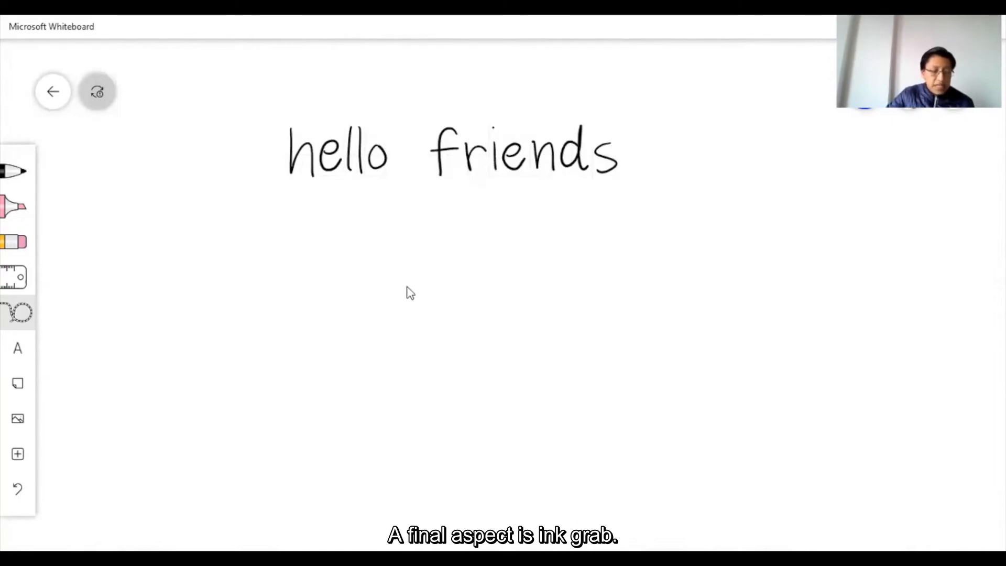
pyautogui.scroll(-3, 427, 317)
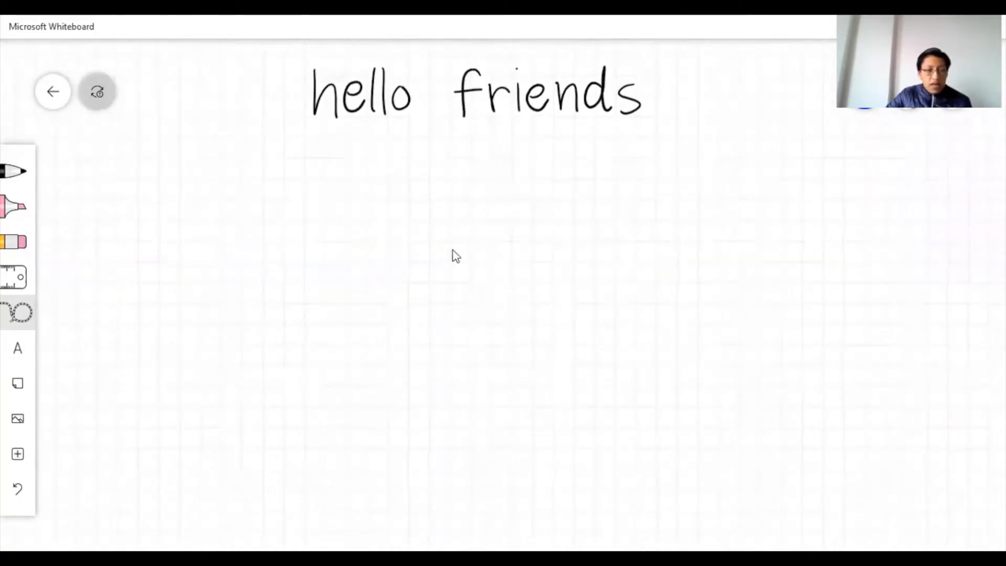
pyautogui.click(19, 419)
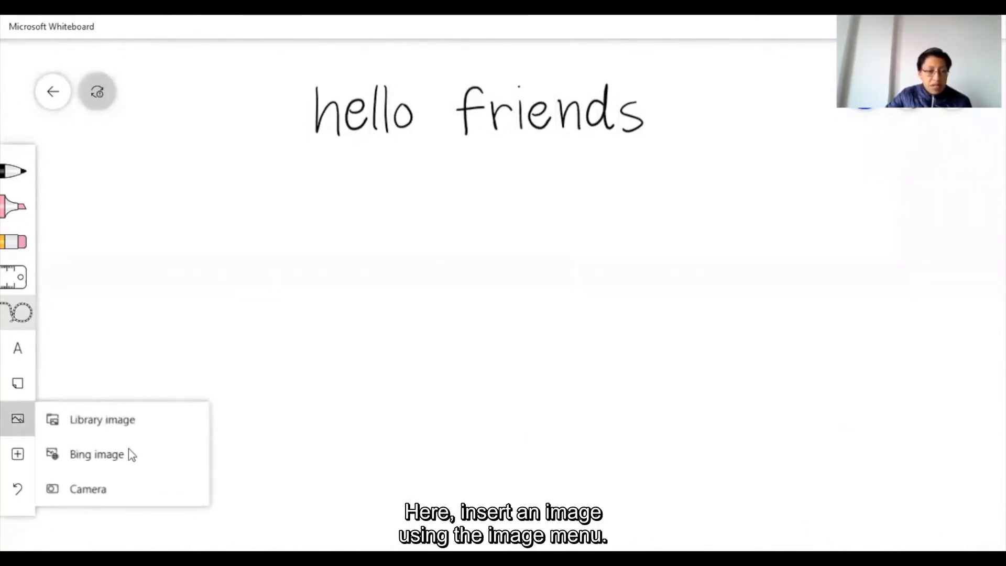
pyautogui.click(124, 433)
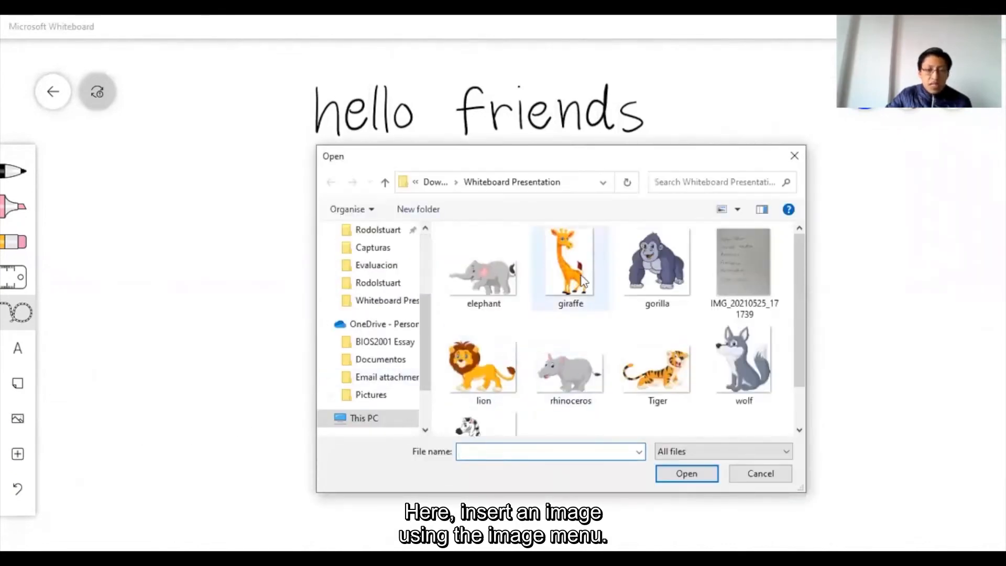
pyautogui.click(656, 265)
pyautogui.click(687, 475)
pyautogui.moveTo(593, 419); pyautogui.dragTo(430, 350)
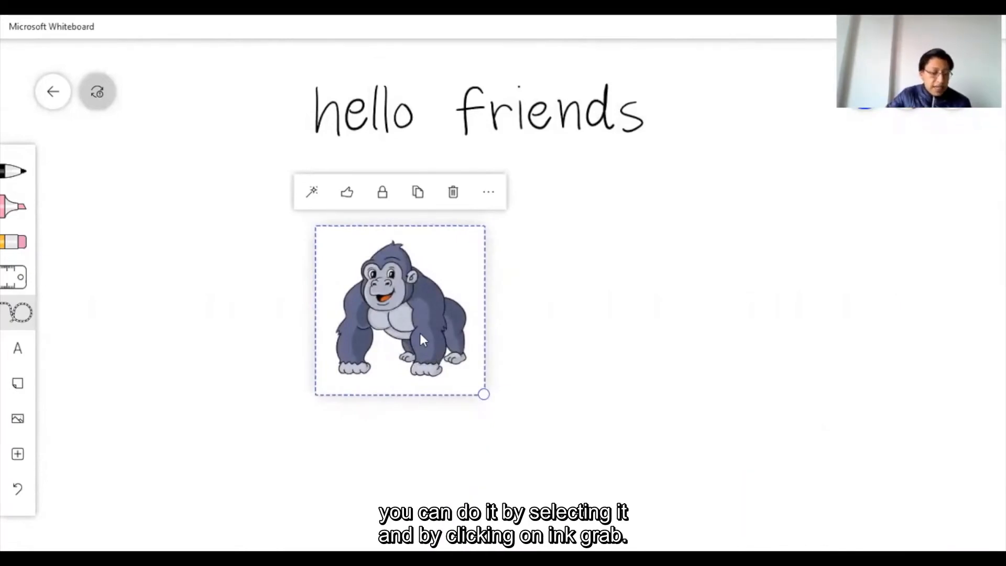
# Step: Convert the gorilla picture into an ink drawing with Ink Grab and recolour the drawing red
pyautogui.click(317, 192)
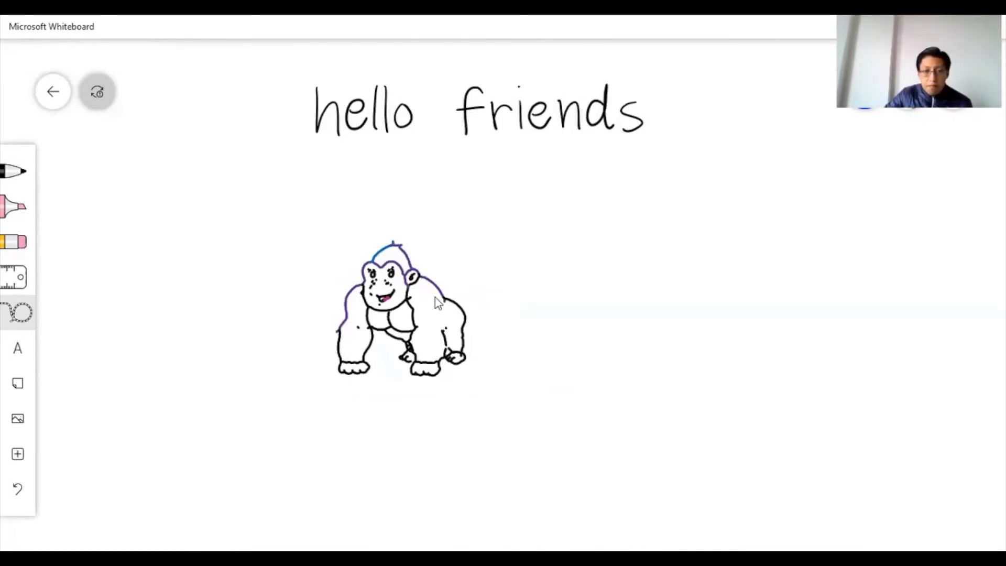
pyautogui.click(405, 271)
pyautogui.click(366, 210)
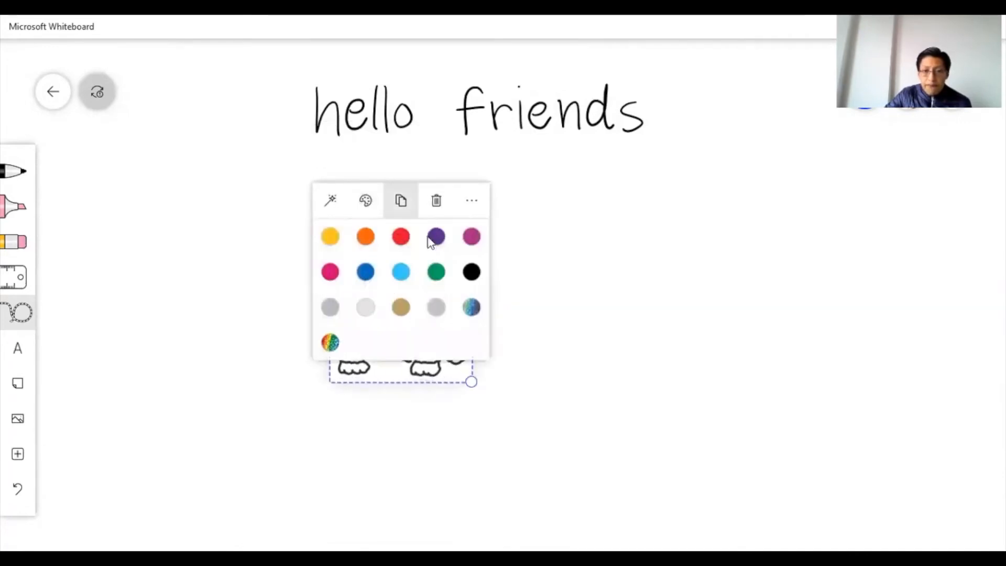
pyautogui.click(401, 237)
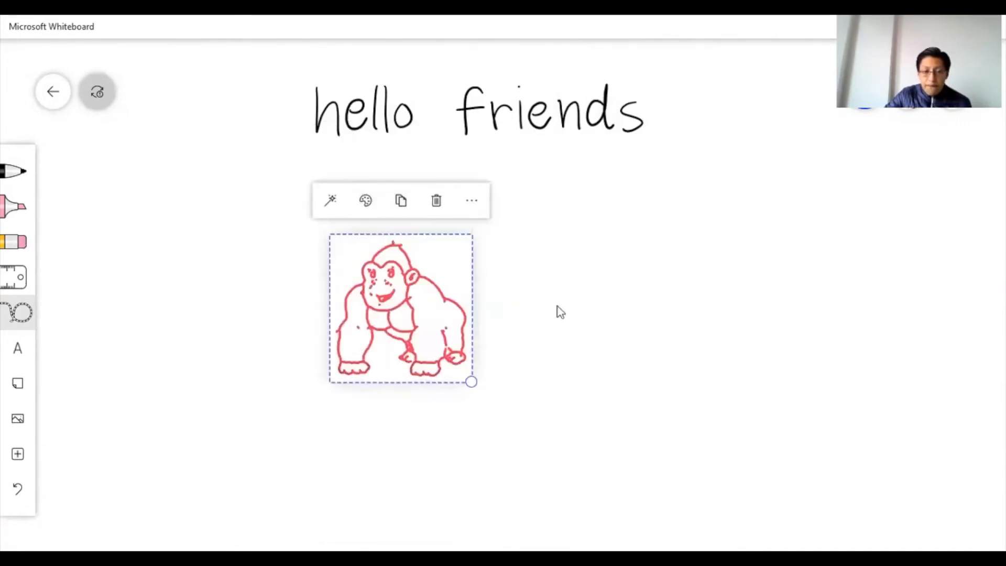
# Step: Change the gorilla ink drawing's colour to gold and deselect it
pyautogui.click(367, 201)
pyautogui.click(400, 307)
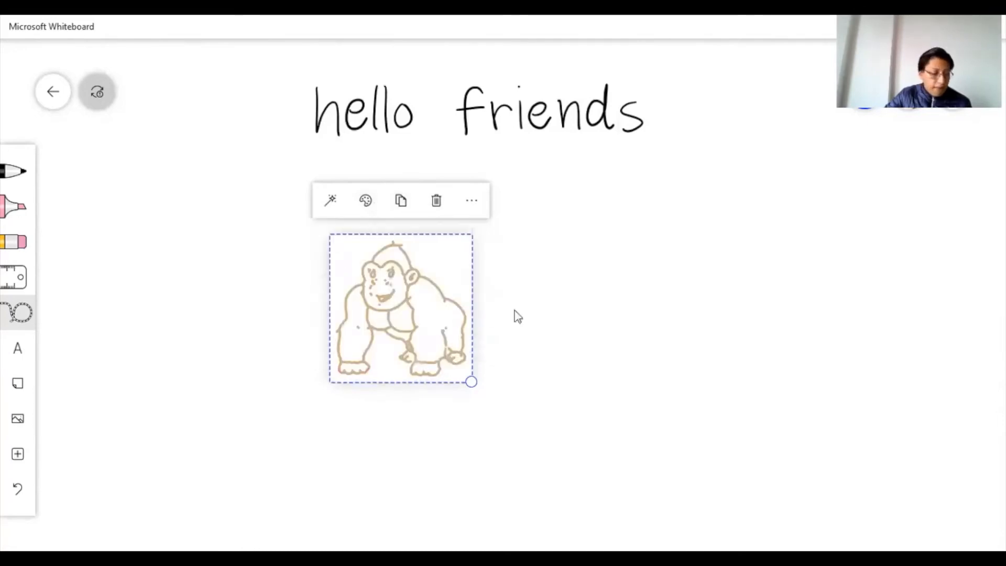
pyautogui.click(675, 316)
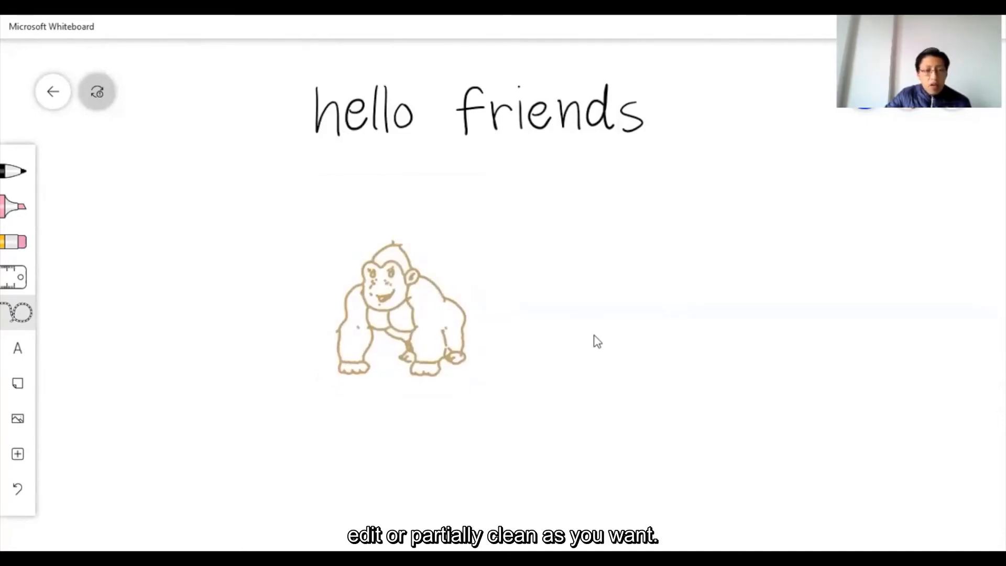
# Step: Erase the whole gorilla ink drawing below "hello friends" with the eraser
pyautogui.scroll(-1, 596, 325)
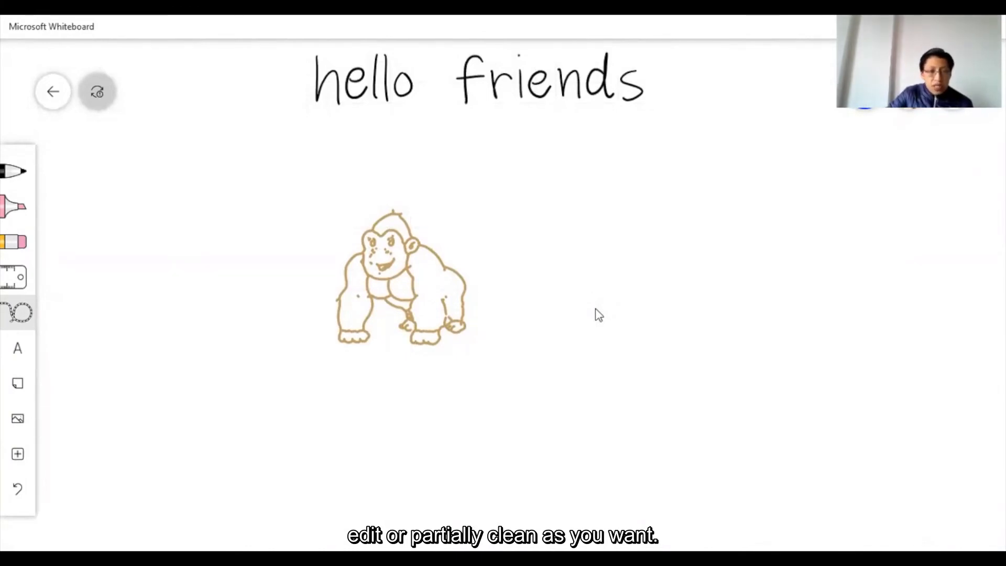
pyautogui.hotkey('alt', 'x')
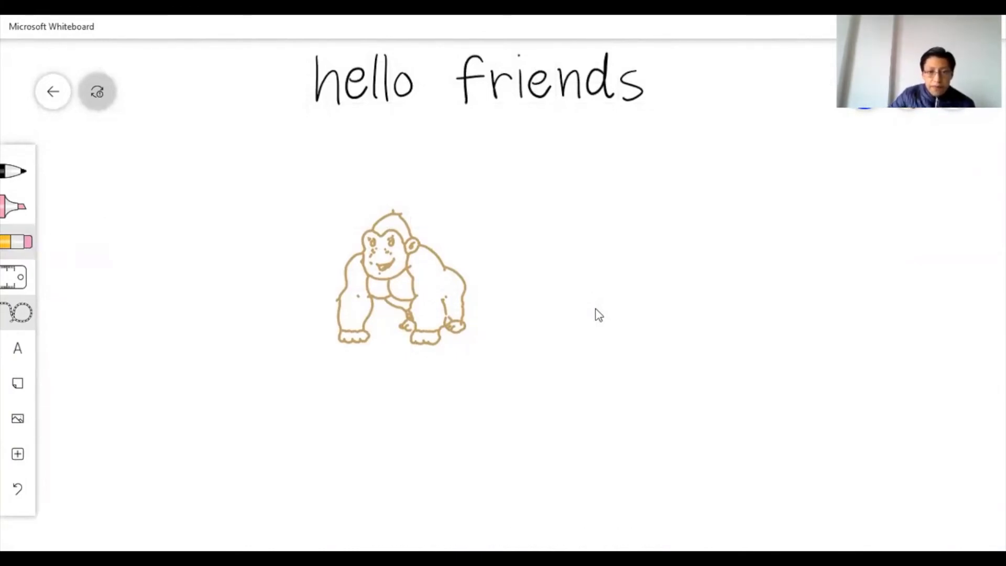
pyautogui.moveTo(467, 278)
pyautogui.mouseDown()
pyautogui.moveTo(461, 316)
pyautogui.moveTo(454, 299)
pyautogui.moveTo(382, 287)
pyautogui.moveTo(360, 253)
pyautogui.moveTo(353, 312)
pyautogui.moveTo(346, 292)
pyautogui.moveTo(438, 328)
pyautogui.moveTo(488, 329)
pyautogui.moveTo(379, 333)
pyautogui.moveTo(425, 244)
pyautogui.mouseUp()
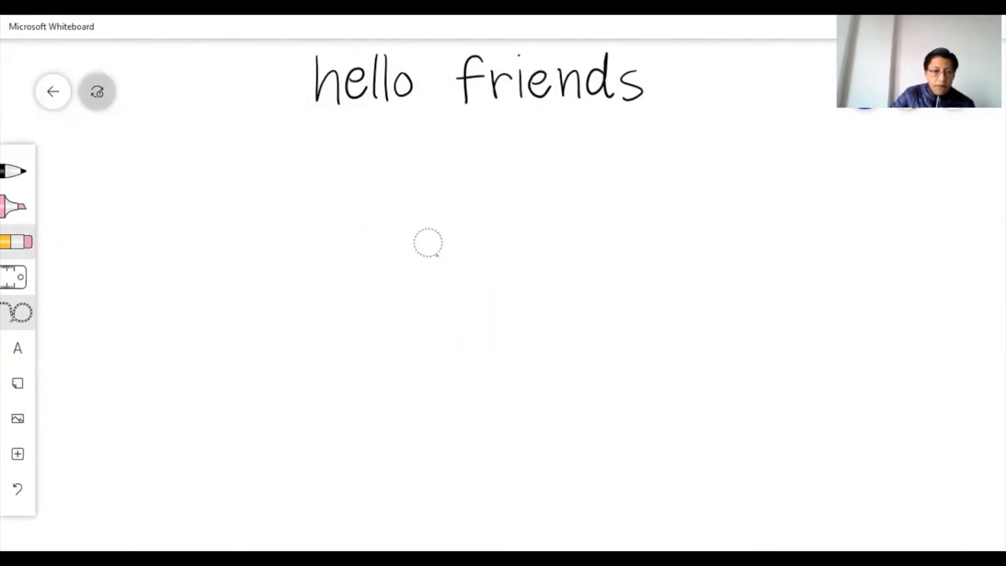
pyautogui.scroll(1, 596, 313)
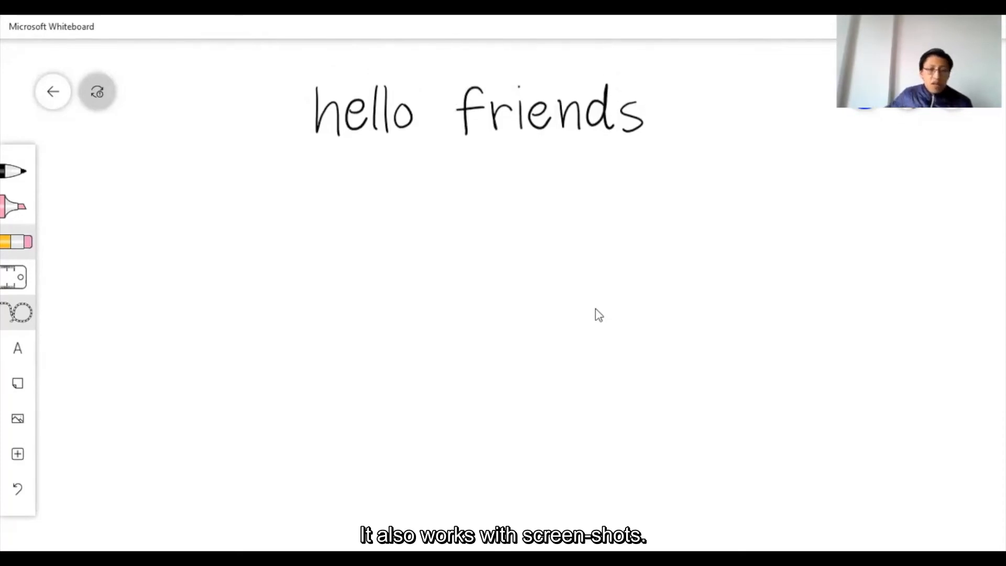
# Step: Insert the picture IMG_20210525_171739 from the image library and place it below "hello friends"
pyautogui.click(17, 419)
pyautogui.click(161, 431)
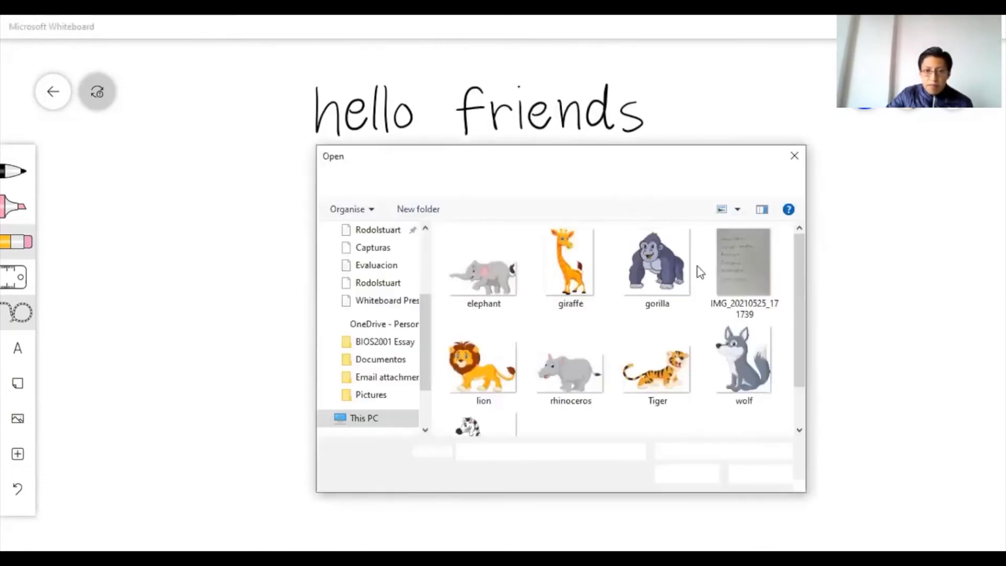
pyautogui.click(753, 279)
pyautogui.click(693, 476)
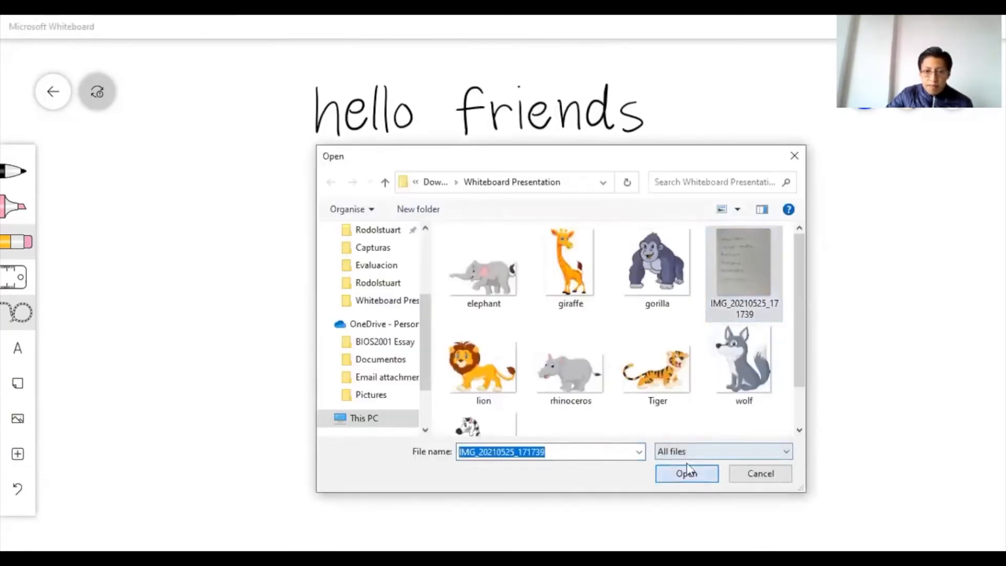
pyautogui.moveTo(383, 239); pyautogui.dragTo(359, 282)
# Step: Convert the inserted photo of the handwritten word list into ink with Ink Grab
pyautogui.click(273, 163)
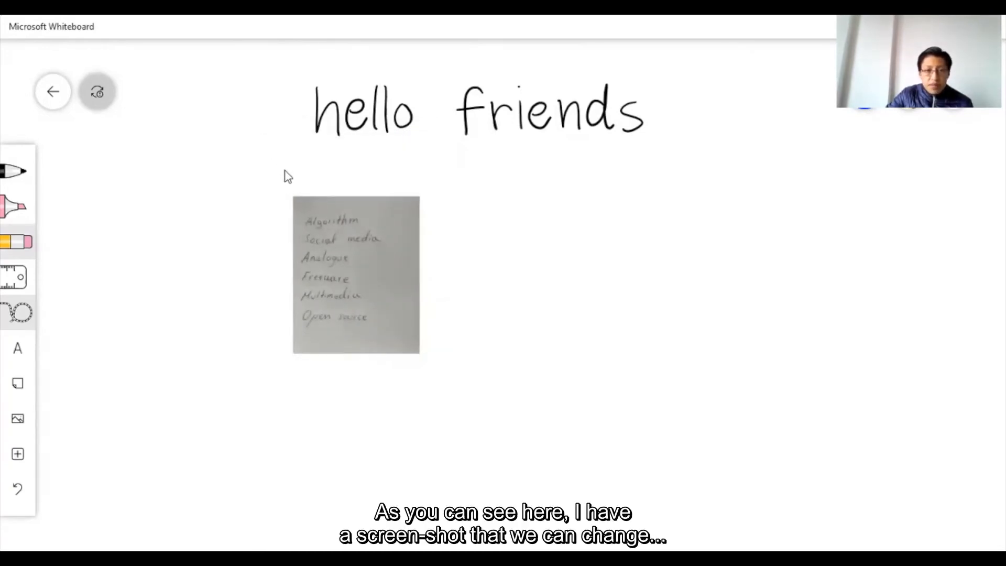
pyautogui.click(386, 253)
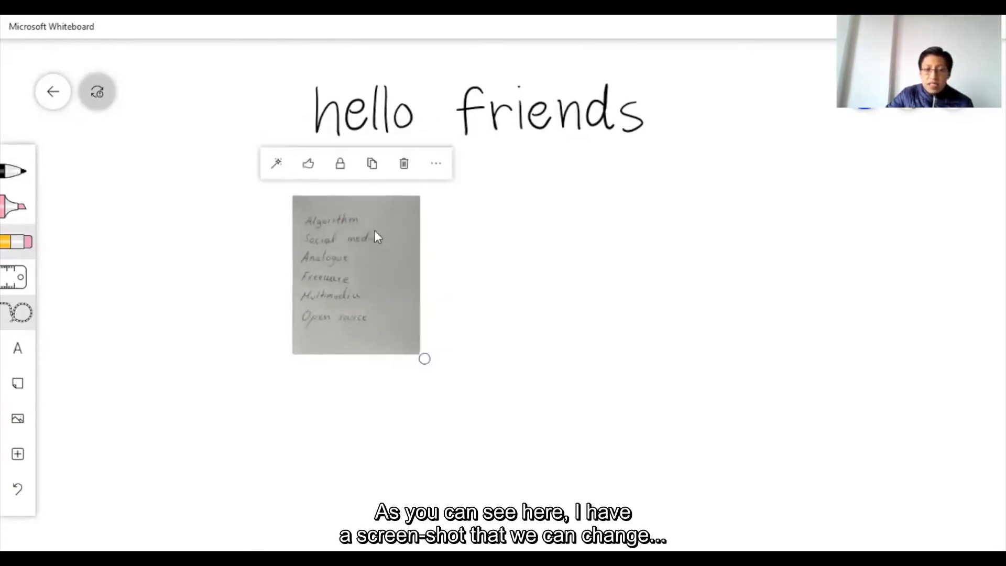
pyautogui.click(270, 159)
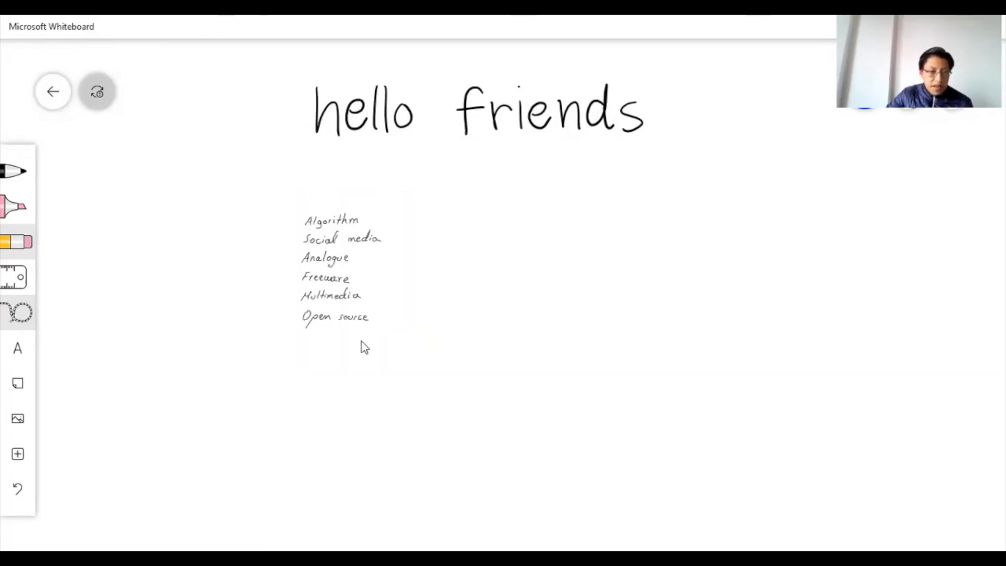
# Step: Enlarge the grabbed ink word list to fill the area below "hello friends" and deselect it
pyautogui.scroll(5, 365, 347)
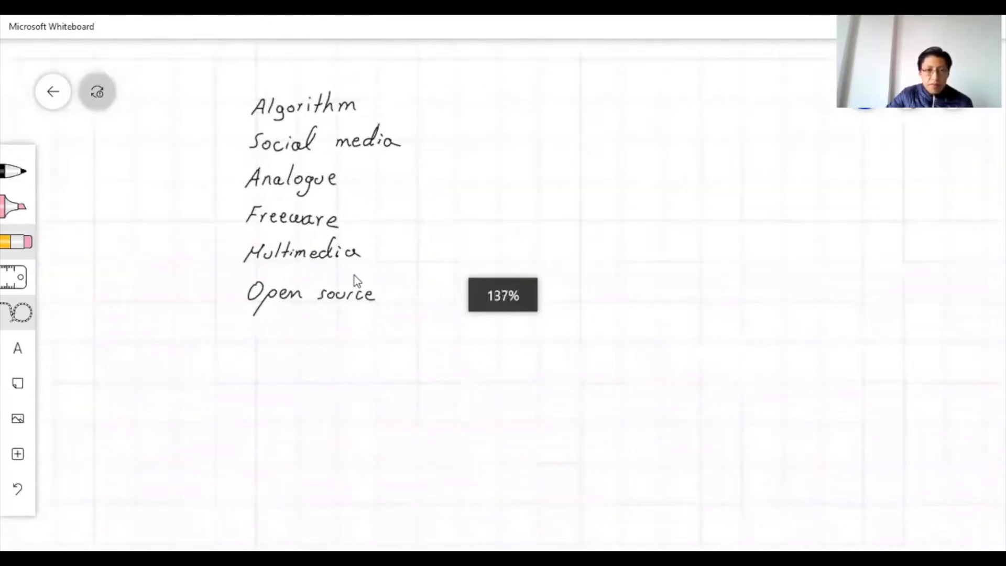
pyautogui.click(371, 299)
pyautogui.moveTo(472, 389)
pyautogui.mouseDown()
pyautogui.moveTo(550, 477)
pyautogui.moveTo(521, 477)
pyautogui.mouseUp()
pyautogui.scroll(-4, 622, 406)
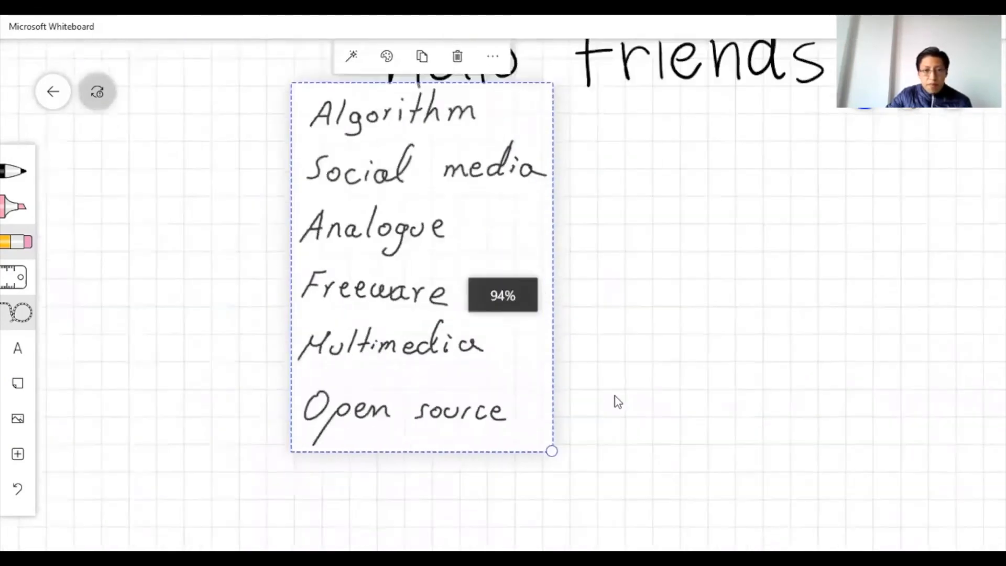
pyautogui.scroll(2, 537, 418)
pyautogui.click(627, 449)
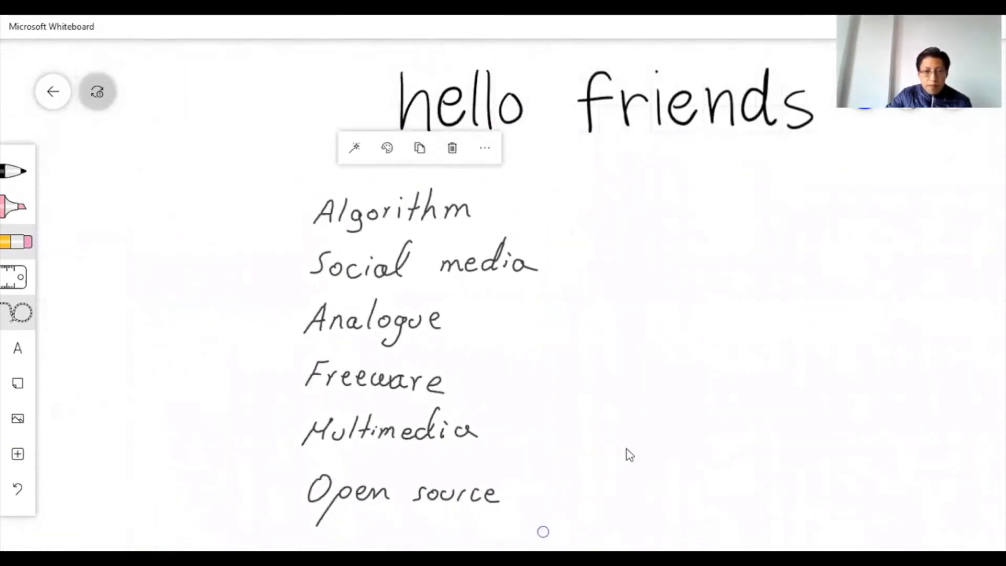
# Step: Erase the words "Open source" from the end of the ink word list
pyautogui.click(15, 241)
pyautogui.moveTo(330, 485)
pyautogui.mouseDown()
pyautogui.moveTo(313, 497)
pyautogui.moveTo(539, 505)
pyautogui.moveTo(276, 499)
pyautogui.mouseUp()
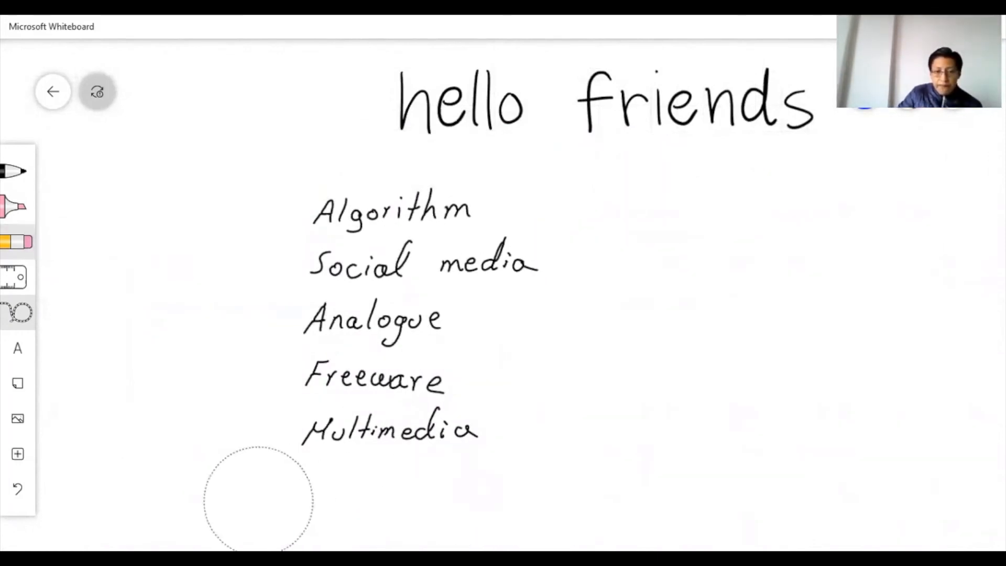